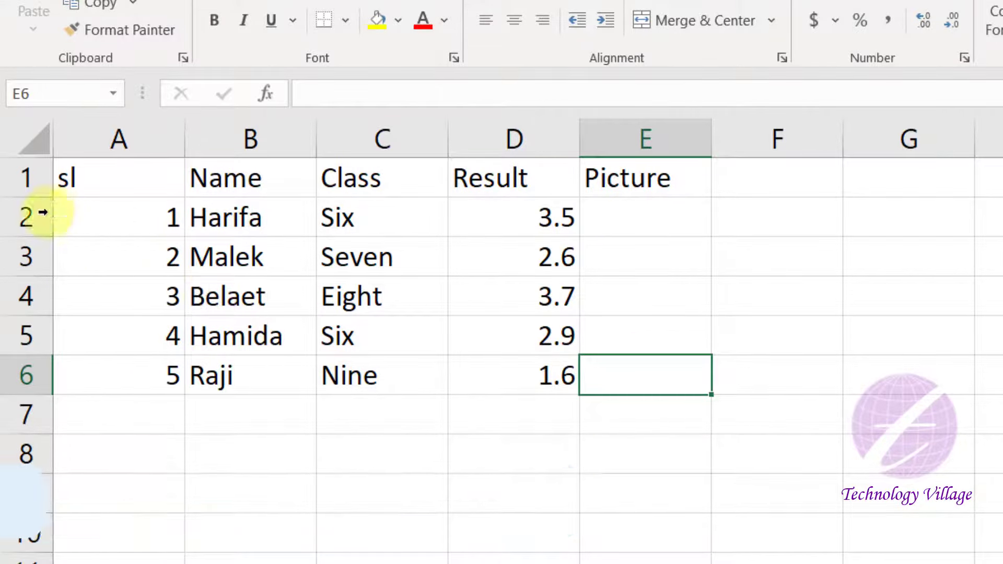
Step: Set the row height of rows 2 to 6 to 25
left_click_drag(32, 212, 37, 363)
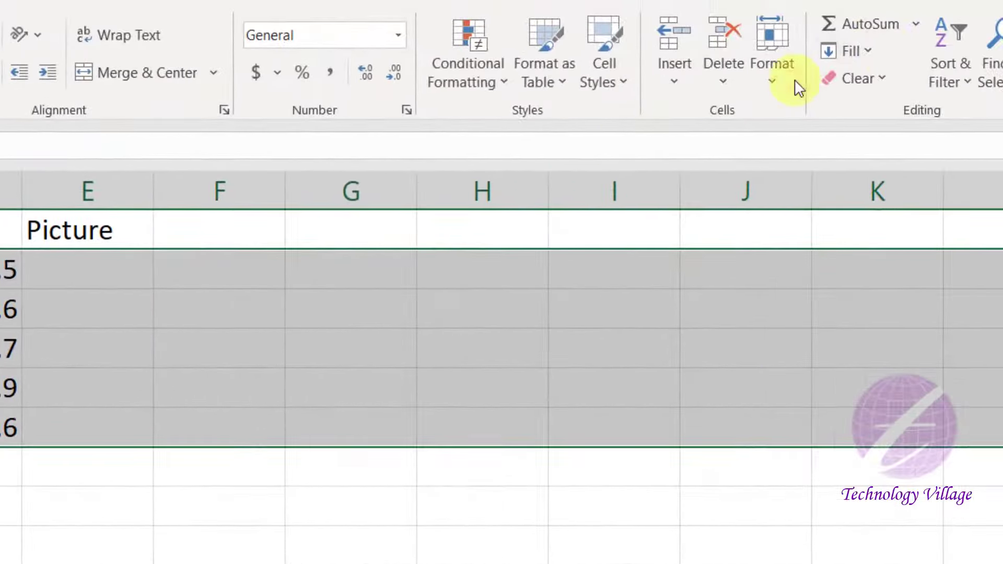
left_click(776, 80)
left_click(833, 150)
type("25")
key("Return")
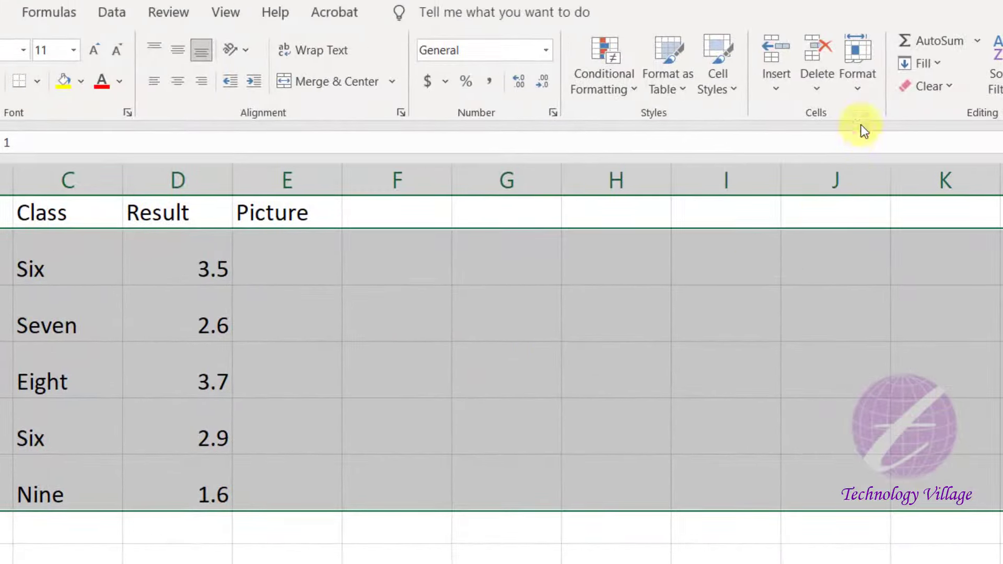
Step: Increase the height of the selected student rows to 30
left_click(857, 93)
left_click(883, 140)
type("30")
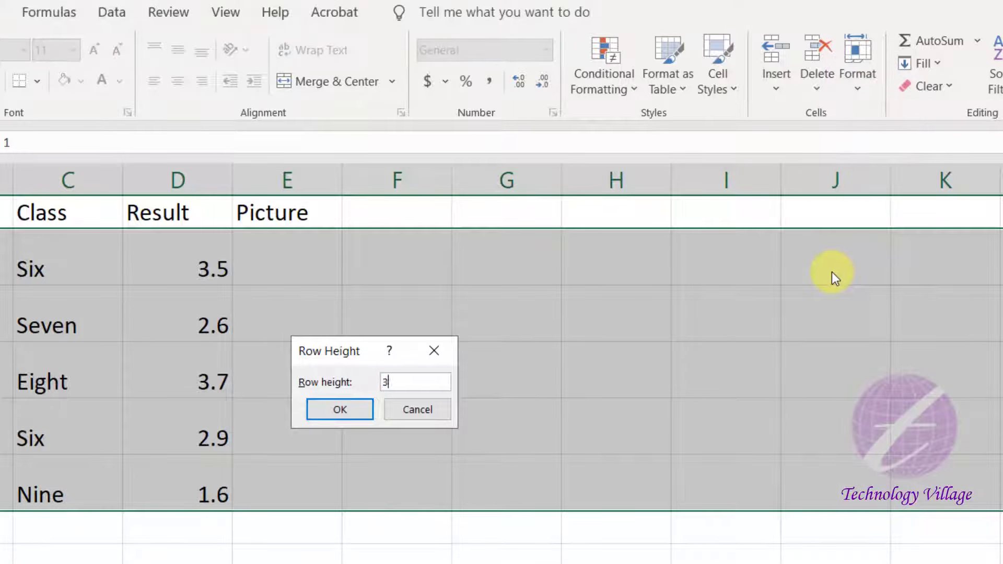
key("Return")
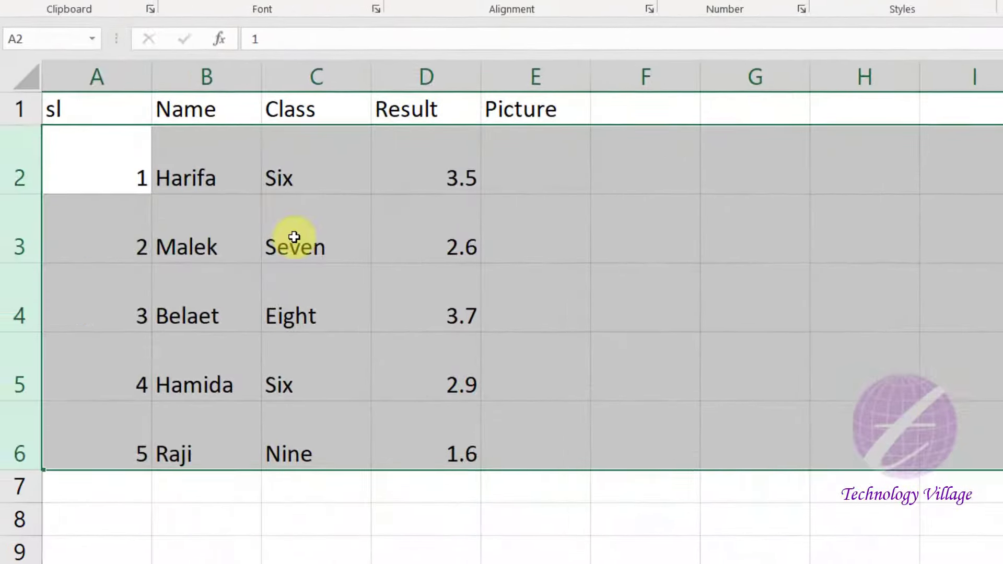
left_click(351, 211)
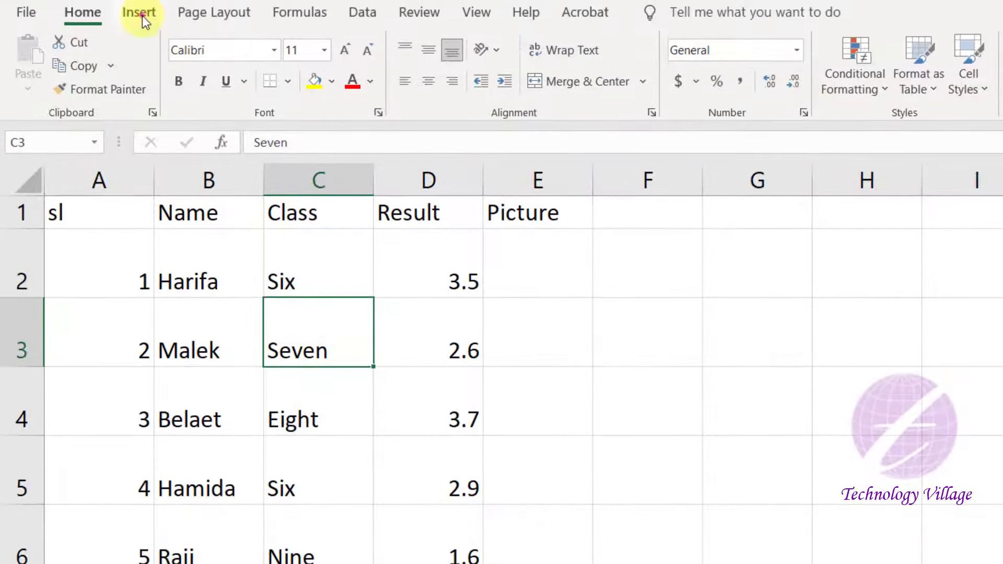
Step: Insert all the pictures from the Image folder on the Desktop into the worksheet
left_click(139, 13)
left_click(218, 69)
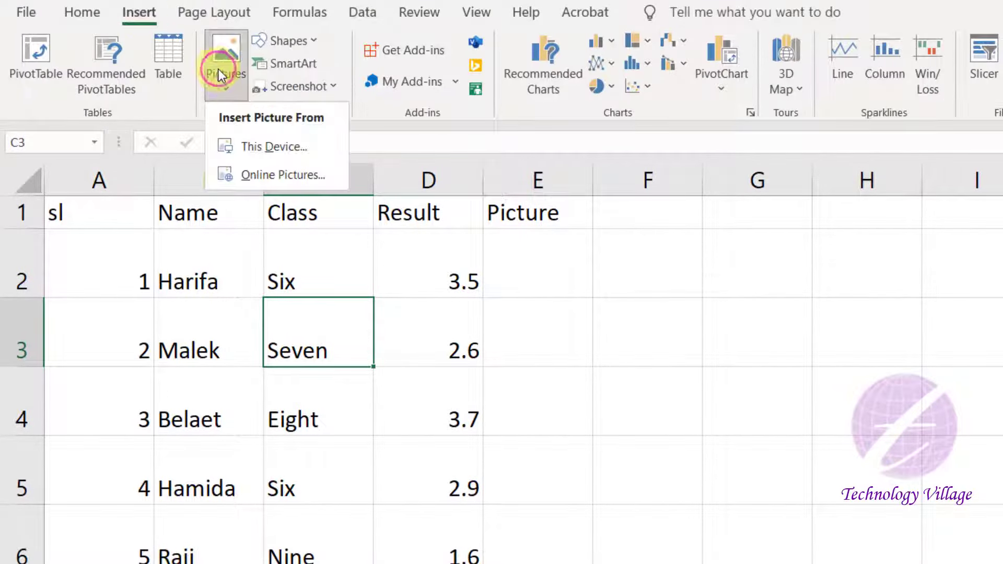
left_click(261, 147)
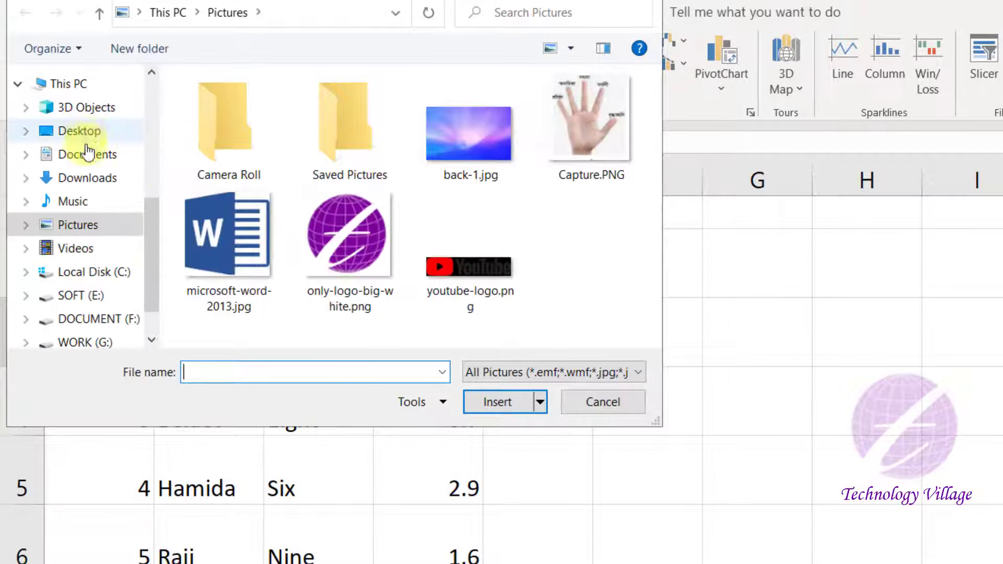
left_click(78, 132)
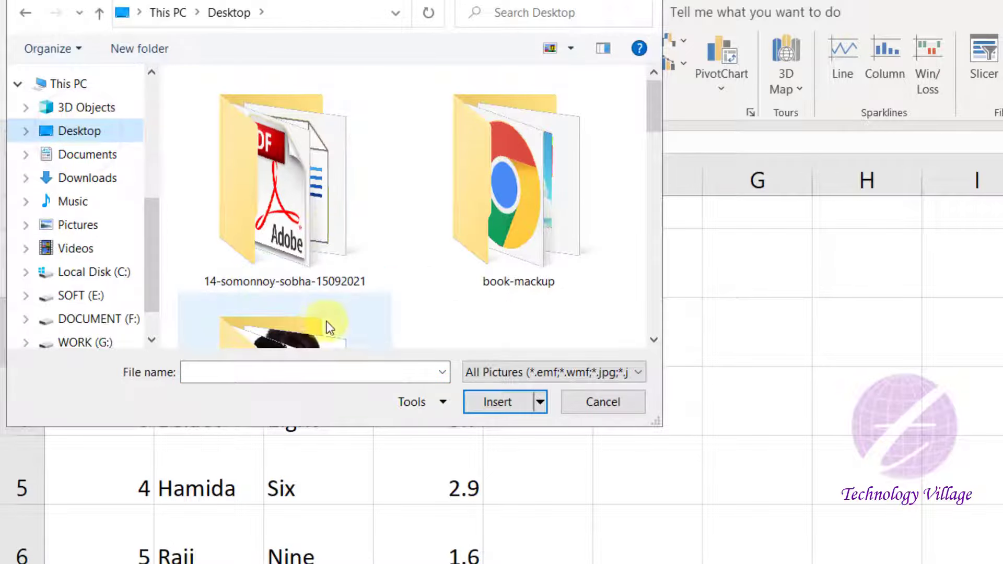
left_click(306, 335)
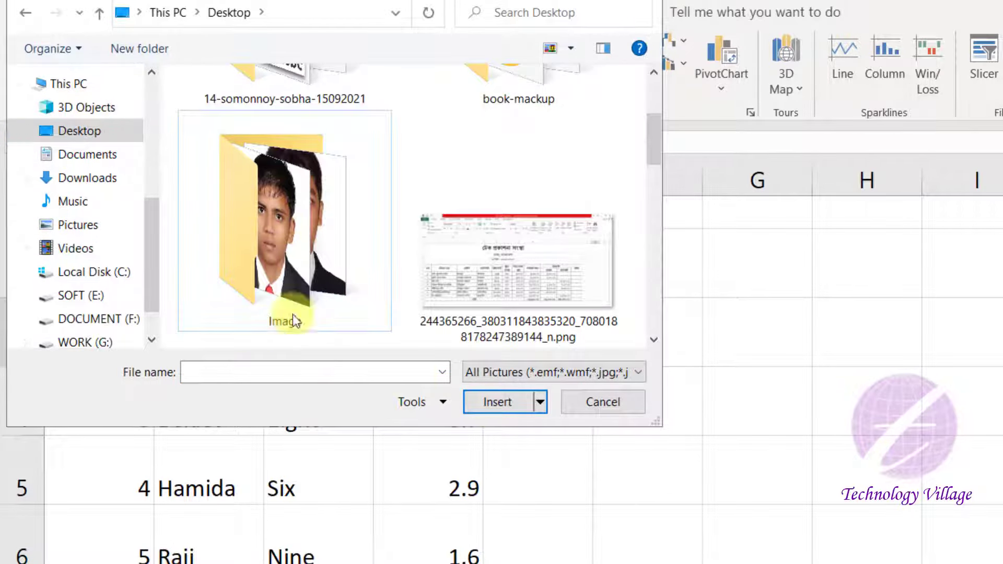
double_click(299, 281)
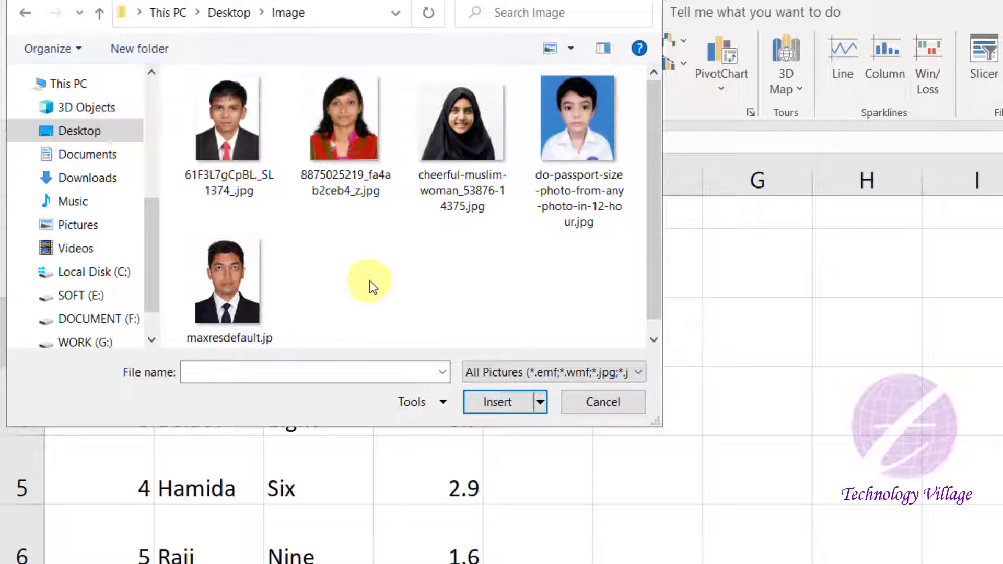
key("ctrl+a")
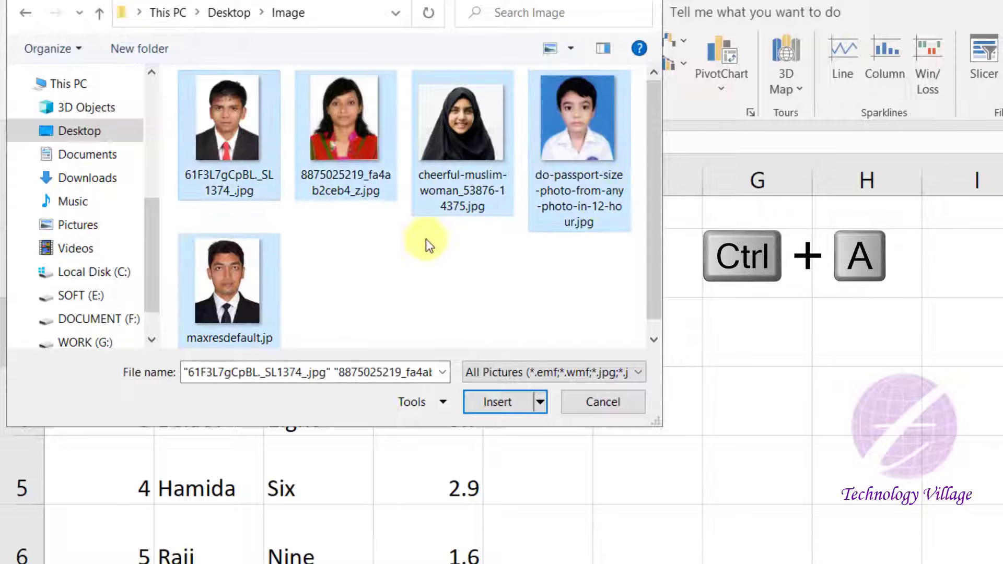
left_click(495, 401)
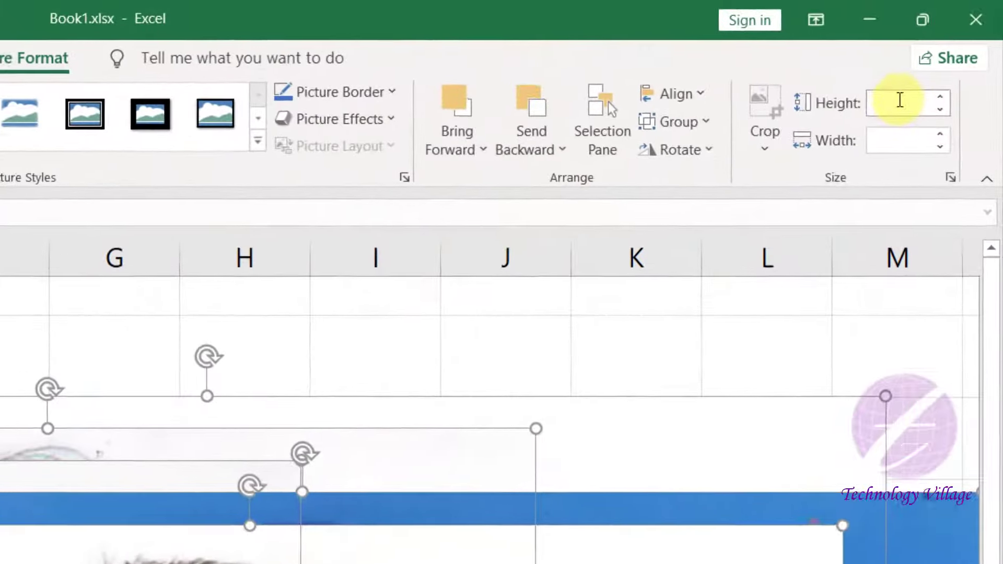
Step: Shrink all the inserted pictures together by setting one smaller height, and deselect them
left_click(947, 59)
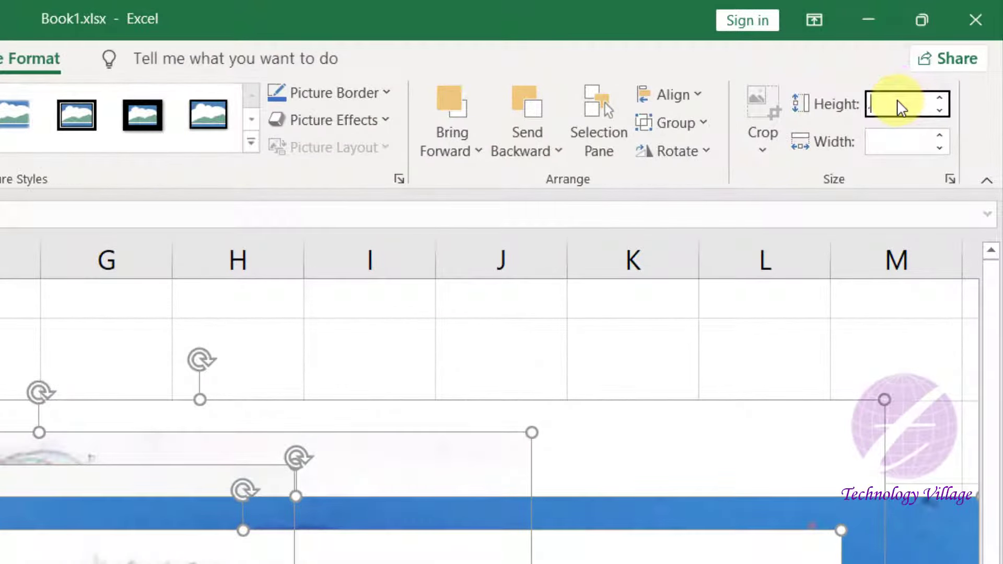
key("Return")
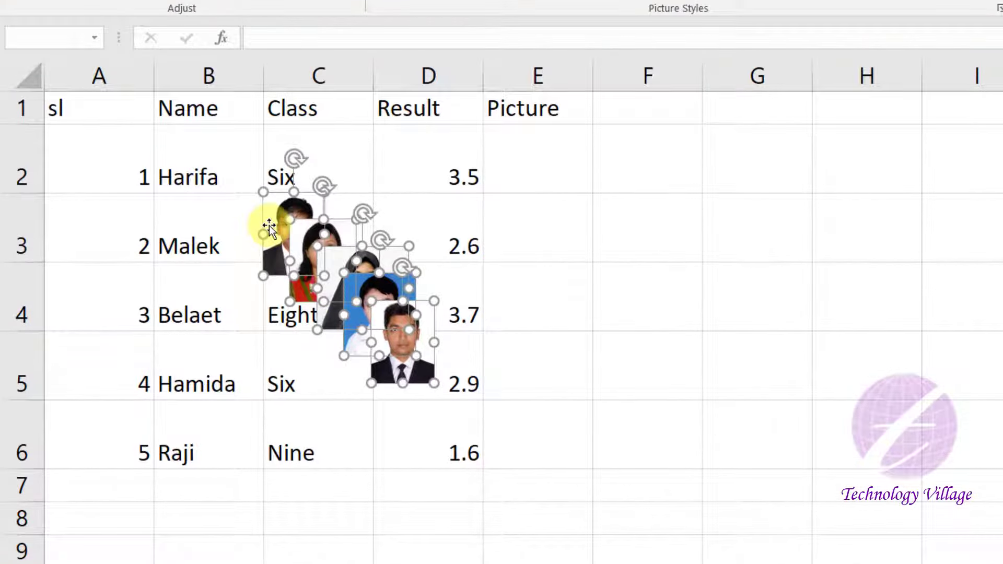
left_click(473, 357)
Step: Move the five pictures one by one into the Picture column, stacking one beside each student in rows 2 to 6
left_click_drag(396, 351, 535, 162)
left_click_drag(382, 311, 533, 249)
left_click_drag(365, 292, 536, 324)
left_click_drag(325, 264, 531, 388)
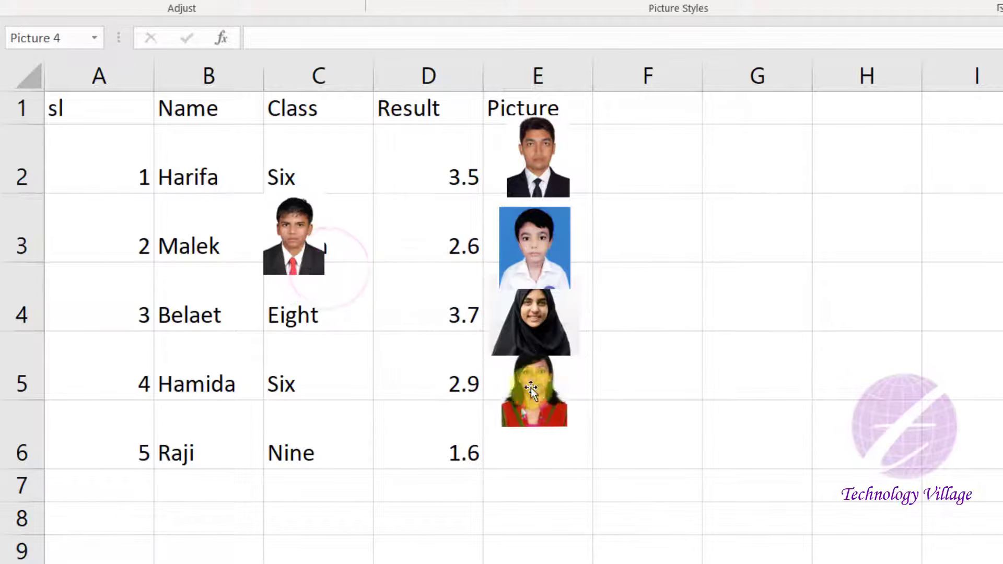
left_click_drag(301, 250, 532, 473)
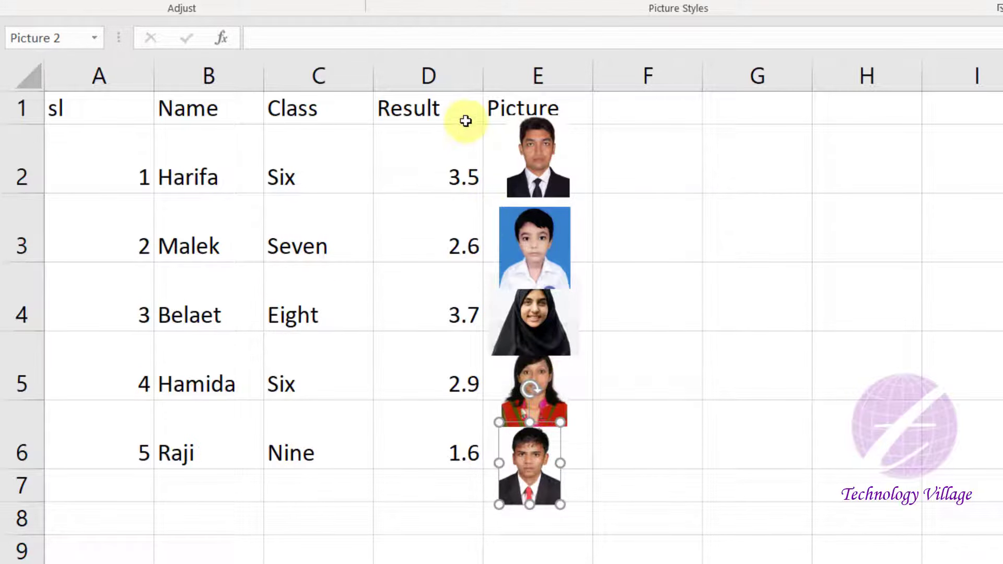
Step: Add the pictures beside rows 5, 4 and 3 individually to the selection
left_click(548, 372, "ctrl")
left_click(552, 331, "ctrl")
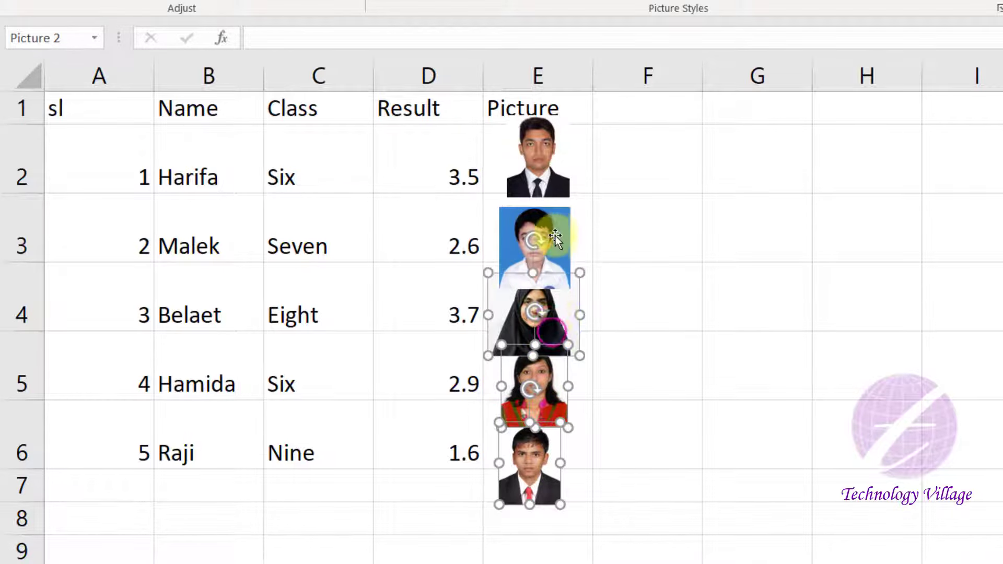
left_click(553, 238, "ctrl")
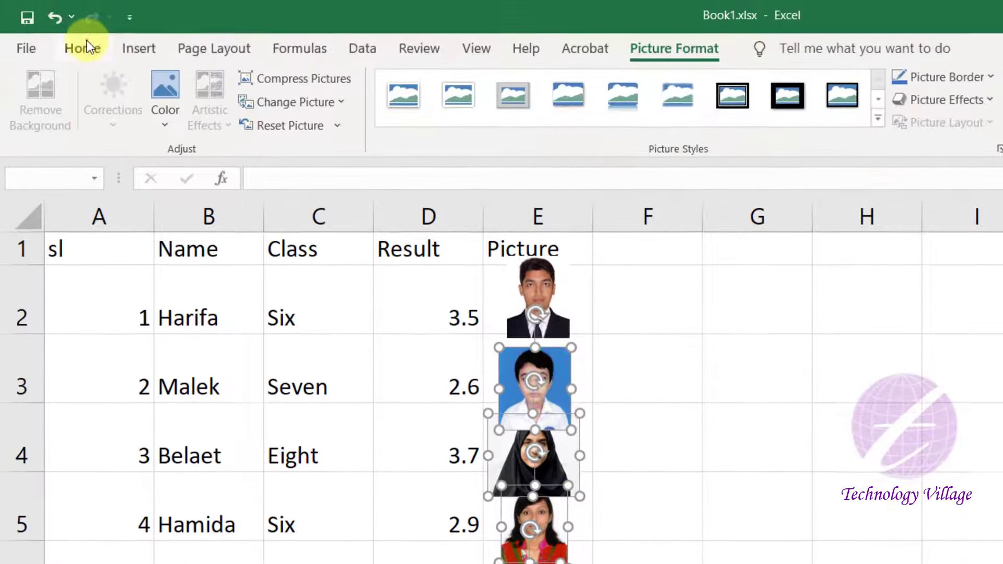
Step: Select all five pictures in the Picture column using Select Objects and set their height to .3
left_click(87, 42)
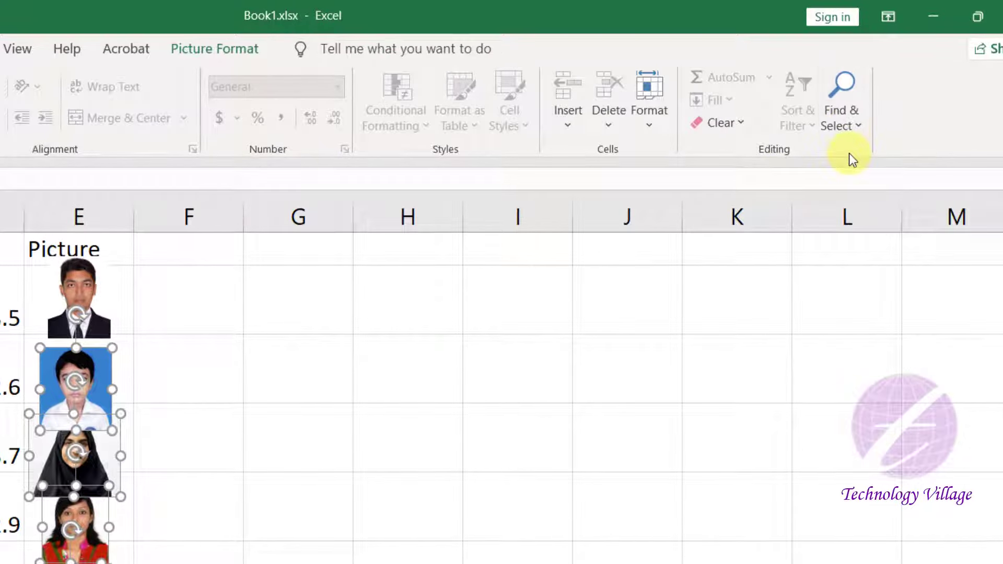
left_click(847, 127)
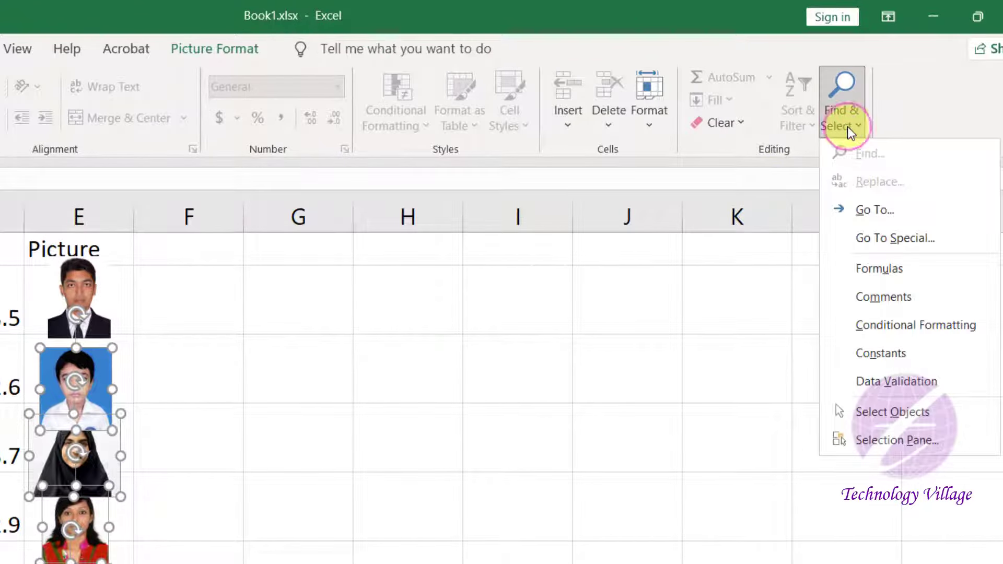
left_click(897, 414)
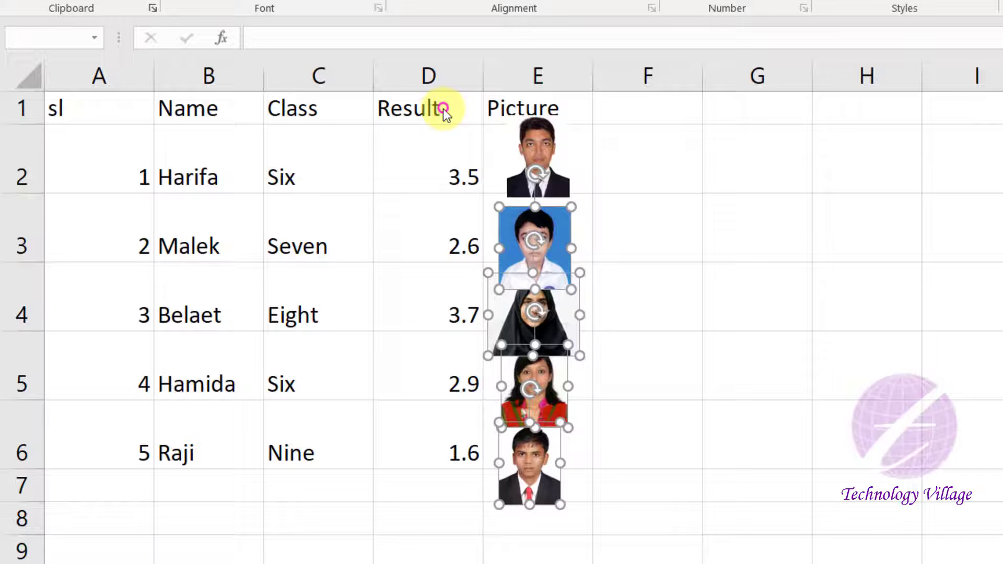
left_click_drag(443, 109, 646, 550)
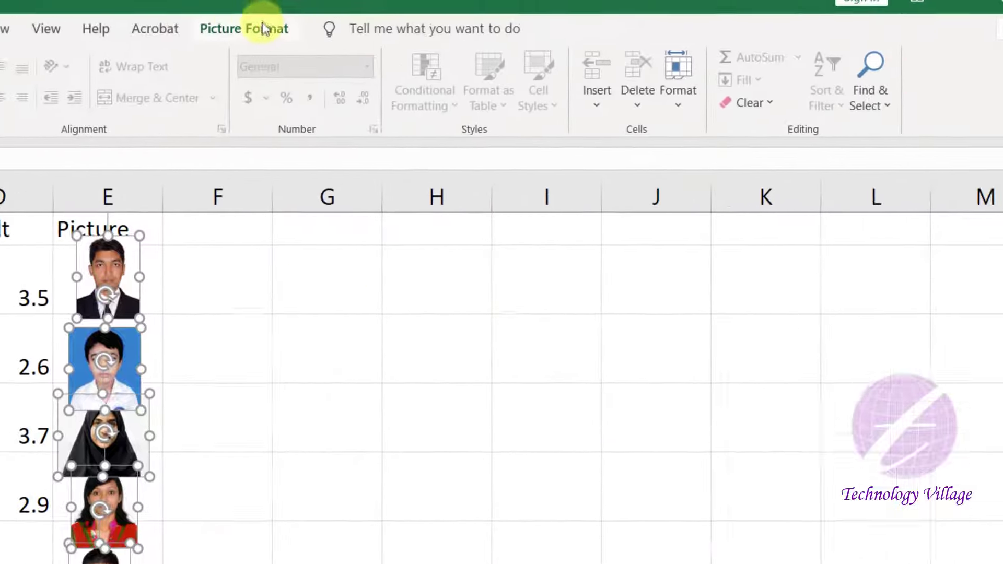
left_click(674, 0)
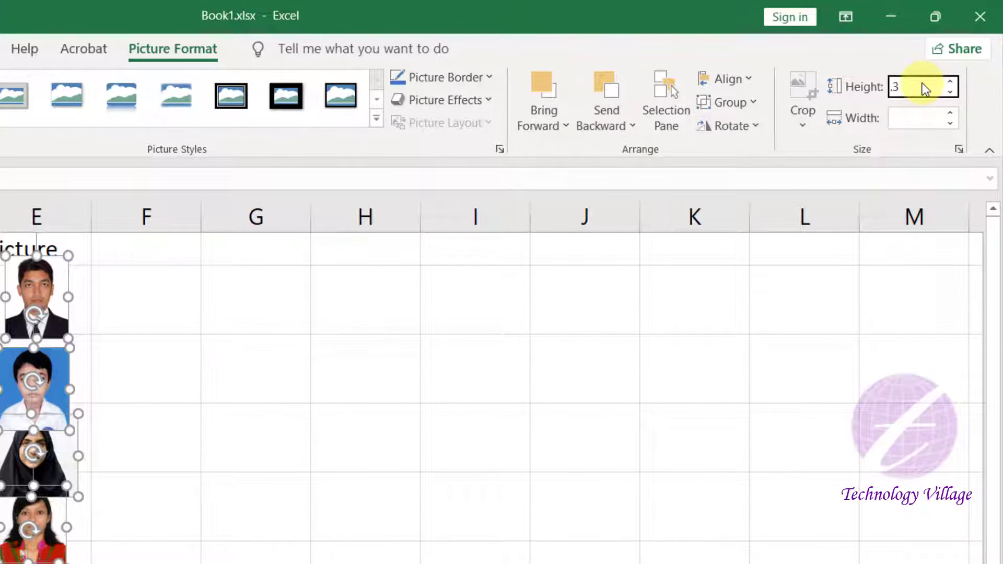
key("Return")
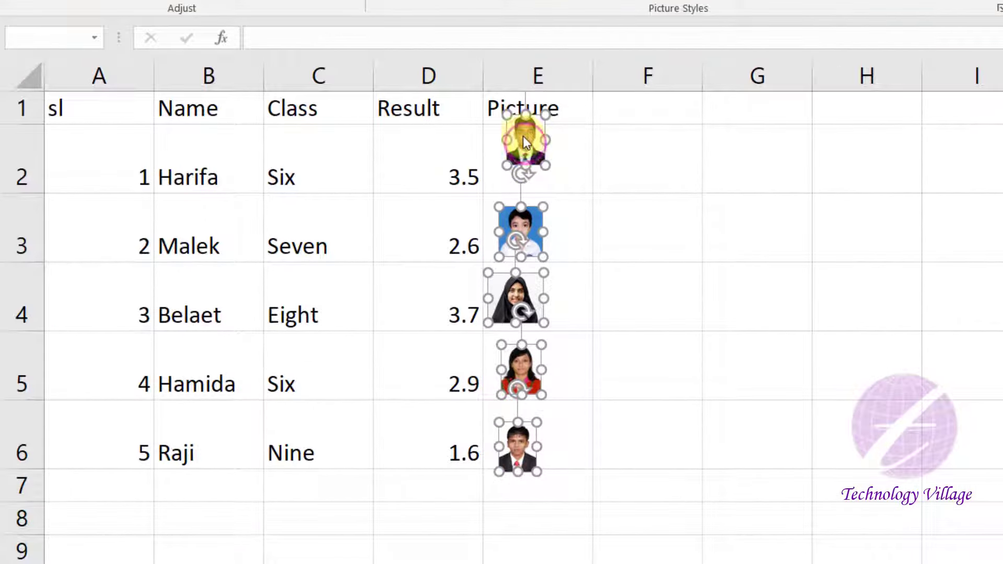
Step: Position each resized picture inside its own cell in E2:E6 and leave object selection mode
left_click_drag(525, 144, 531, 159)
left_click(582, 256)
left_click_drag(520, 253, 527, 232)
left_click_drag(513, 322, 527, 303)
left_click_drag(522, 391, 524, 362)
left_click_drag(539, 469, 547, 428)
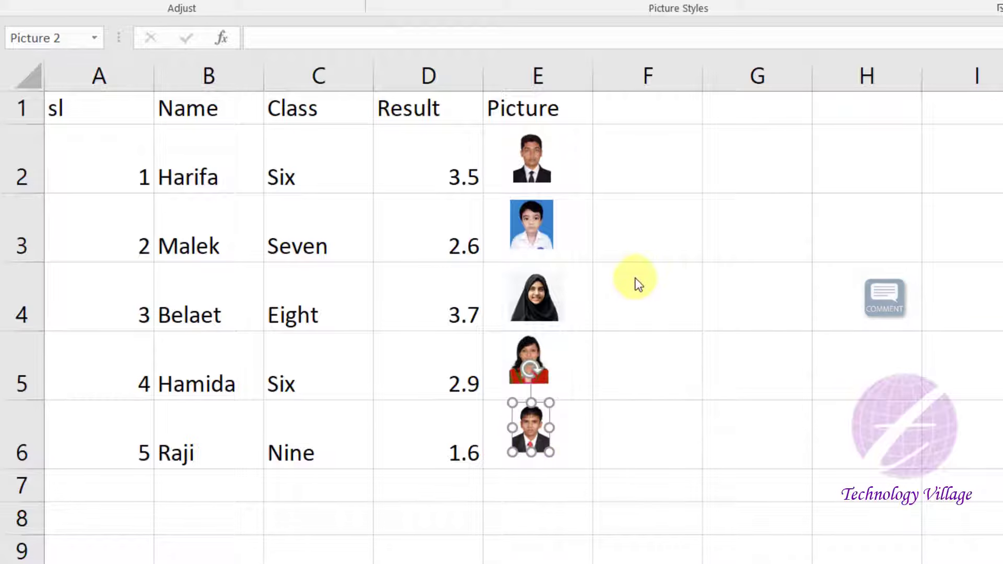
left_click(730, 309)
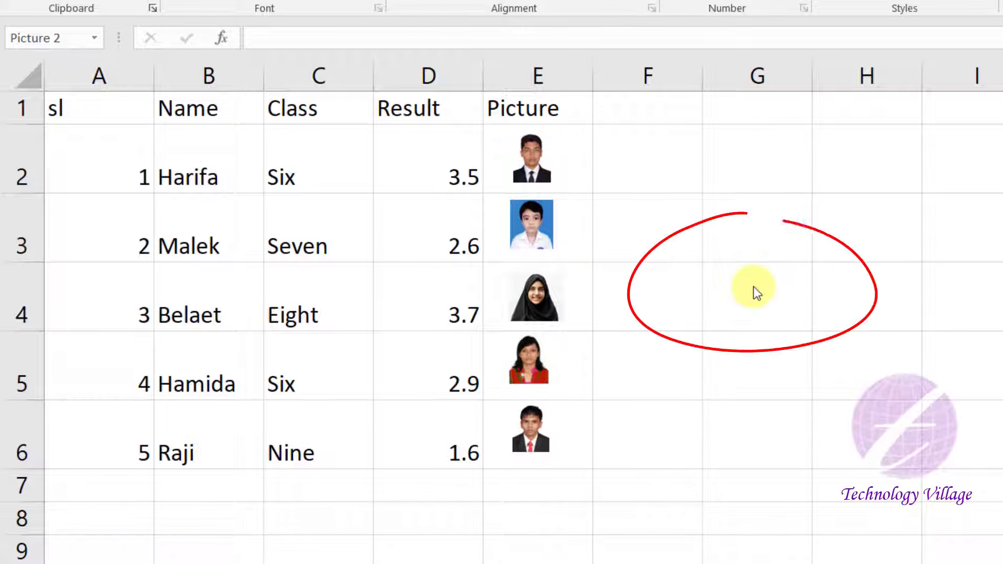
key("Escape")
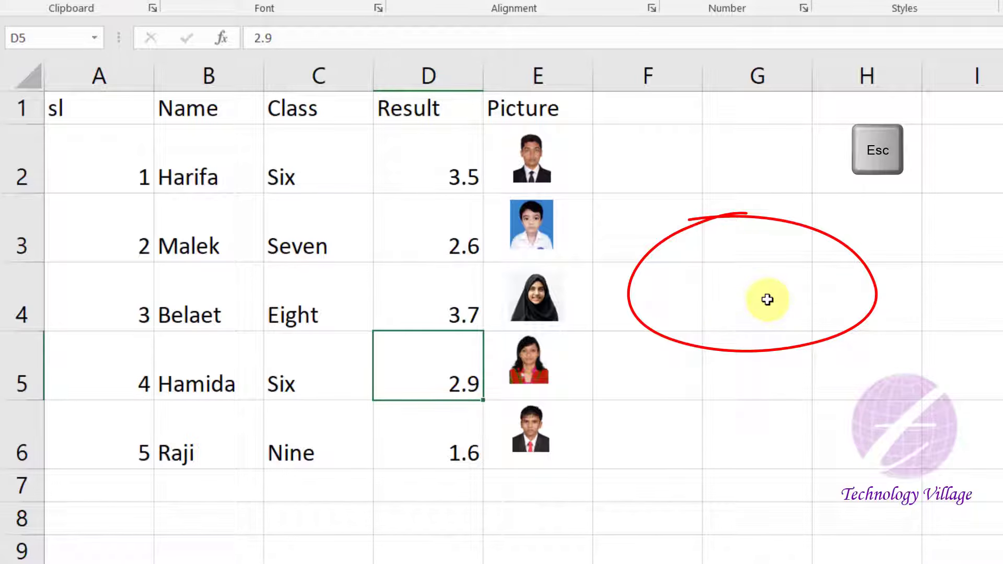
Step: Select all five pictures and apply Align Center so they line up in the Picture column
left_click(532, 155)
left_click(532, 224, "ctrl")
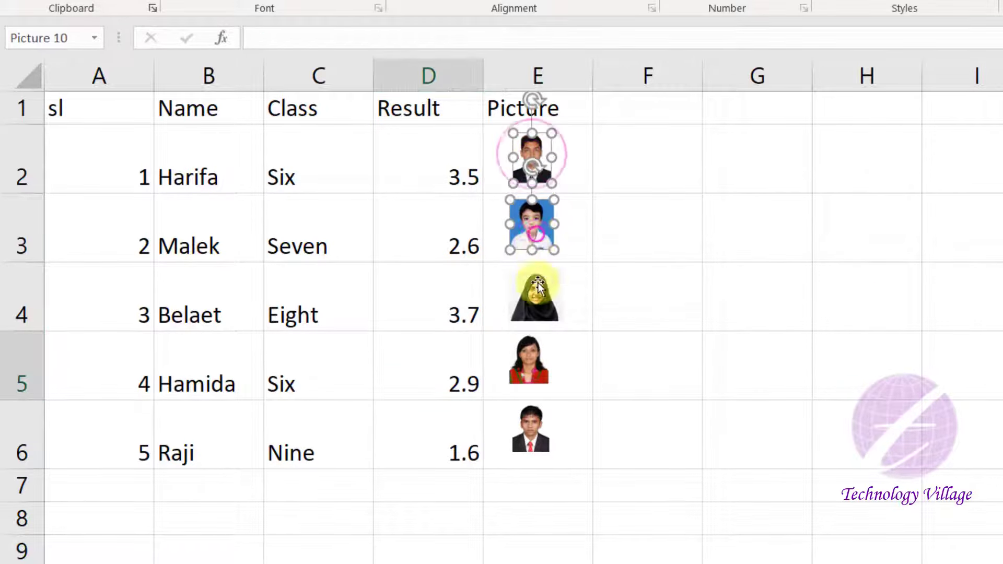
left_click(535, 294, "ctrl")
left_click(530, 347, "ctrl")
left_click(532, 418, "ctrl")
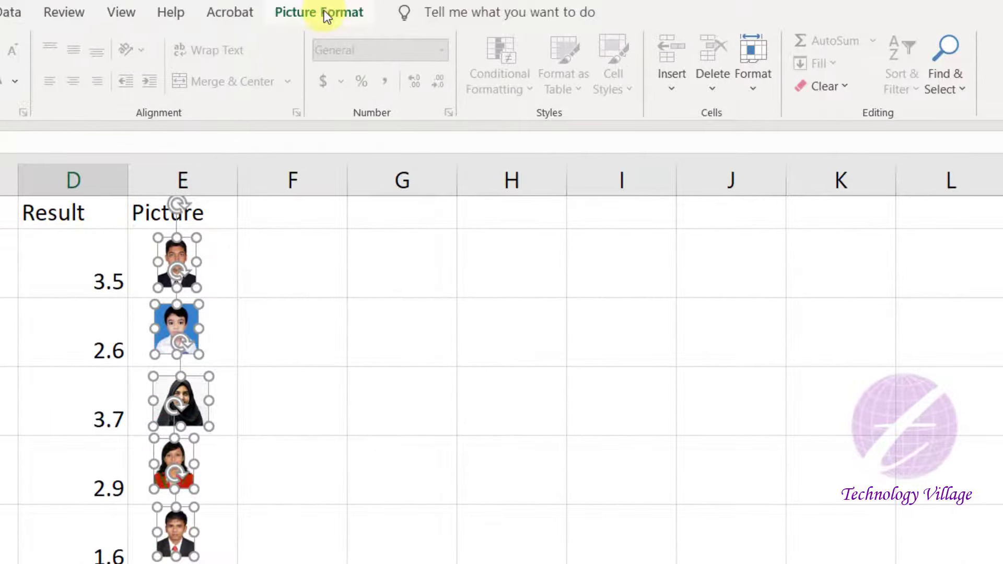
left_click(325, 15)
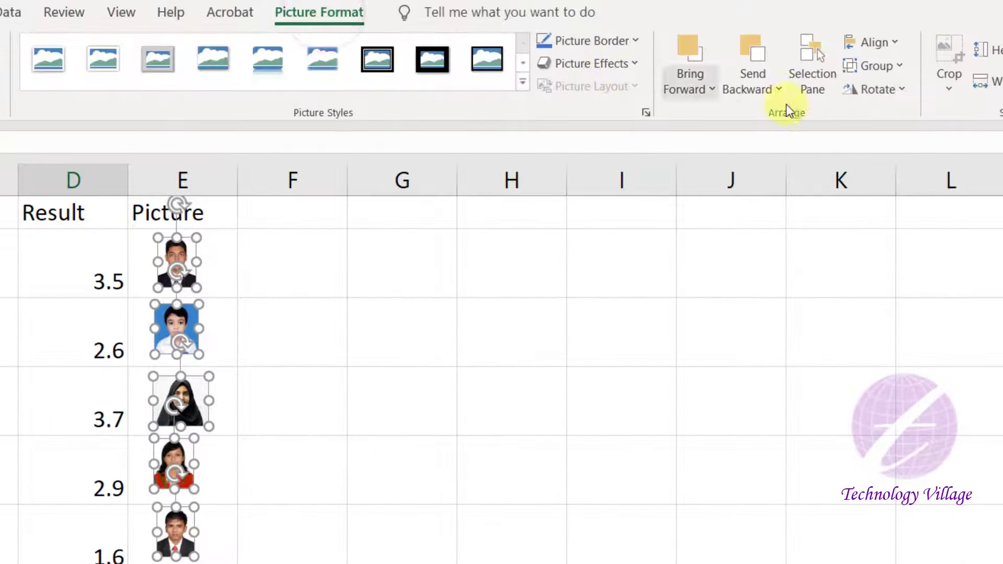
left_click(902, 43)
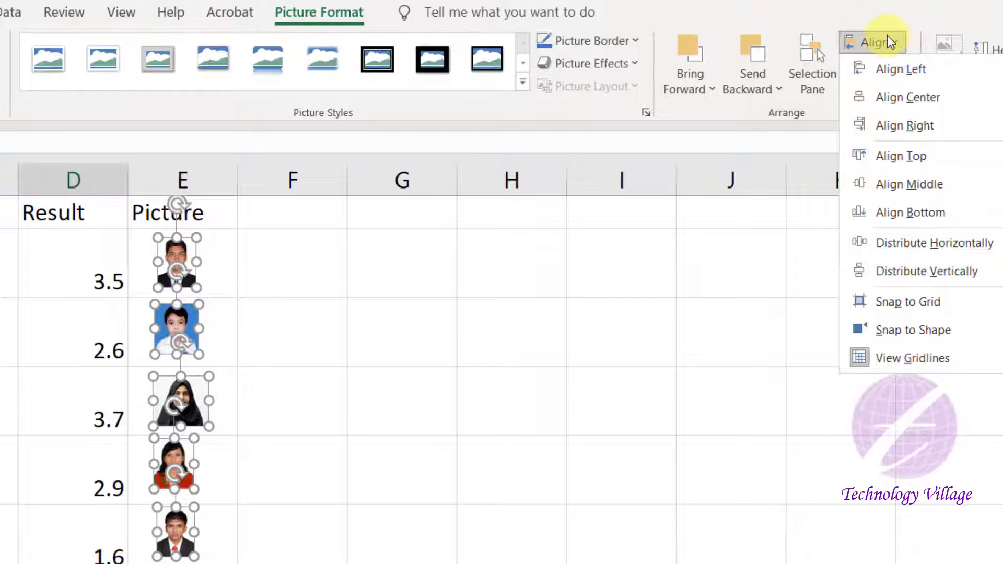
left_click(908, 98)
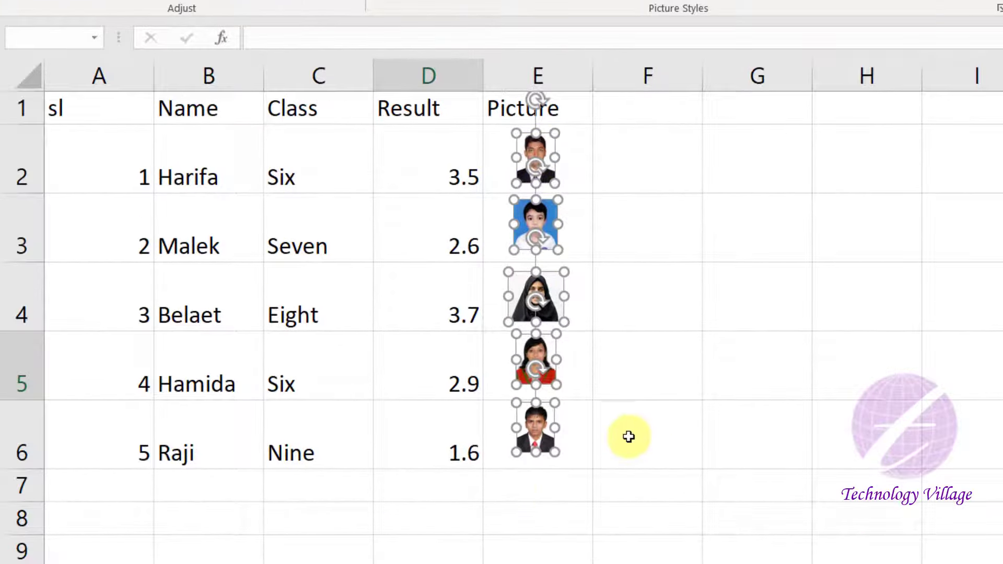
left_click(274, 540)
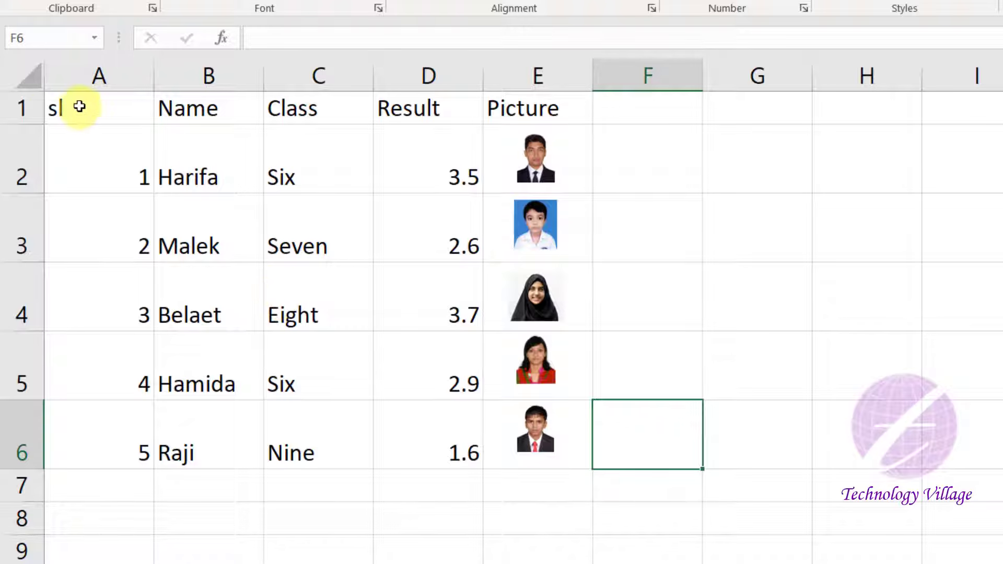
Step: Make the header row A1:E1 bold
left_click_drag(77, 107, 529, 109)
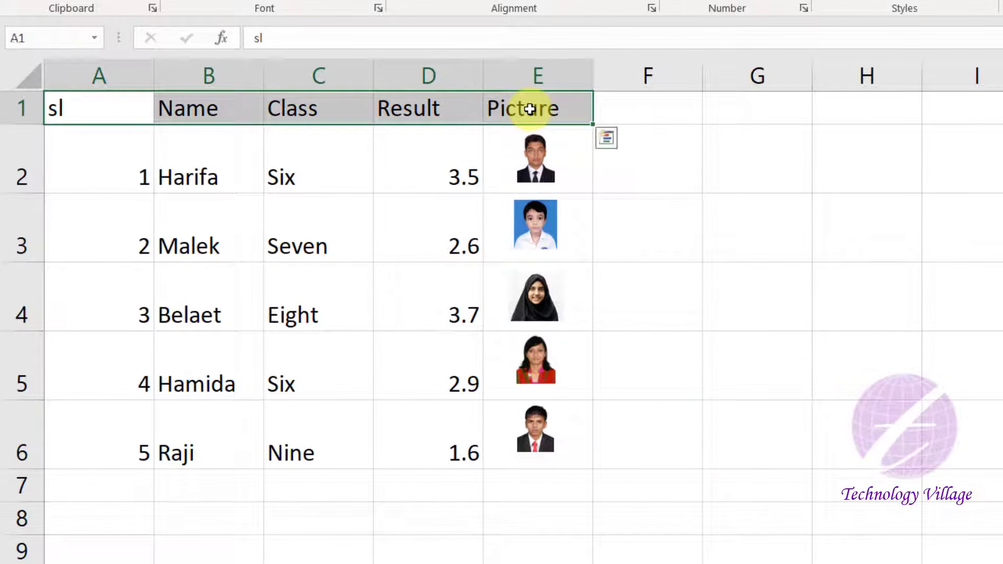
key("ctrl+b")
left_click(113, 167)
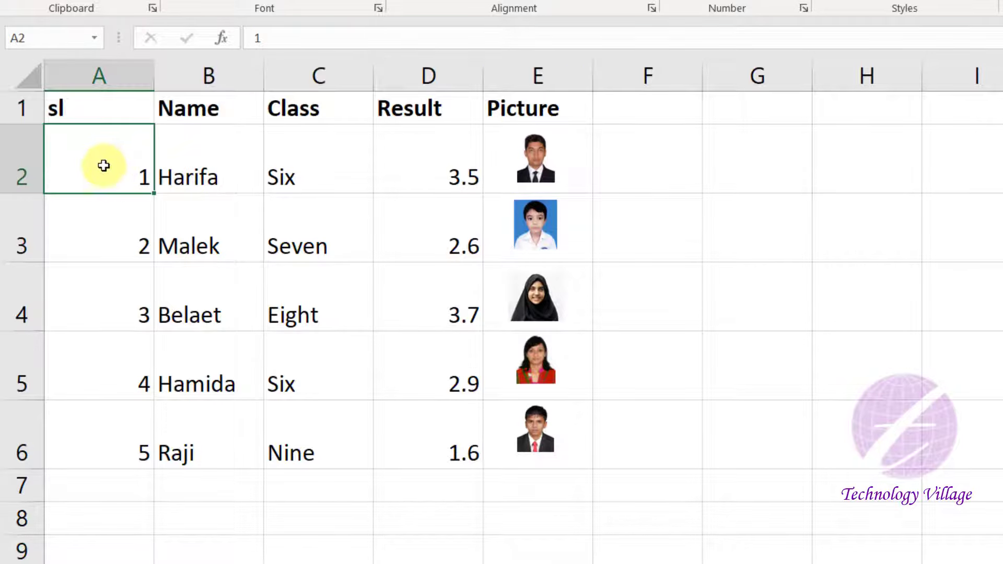
Step: Center the serial numbers in A2:A6 both horizontally and vertically
left_click_drag(104, 165, 105, 418)
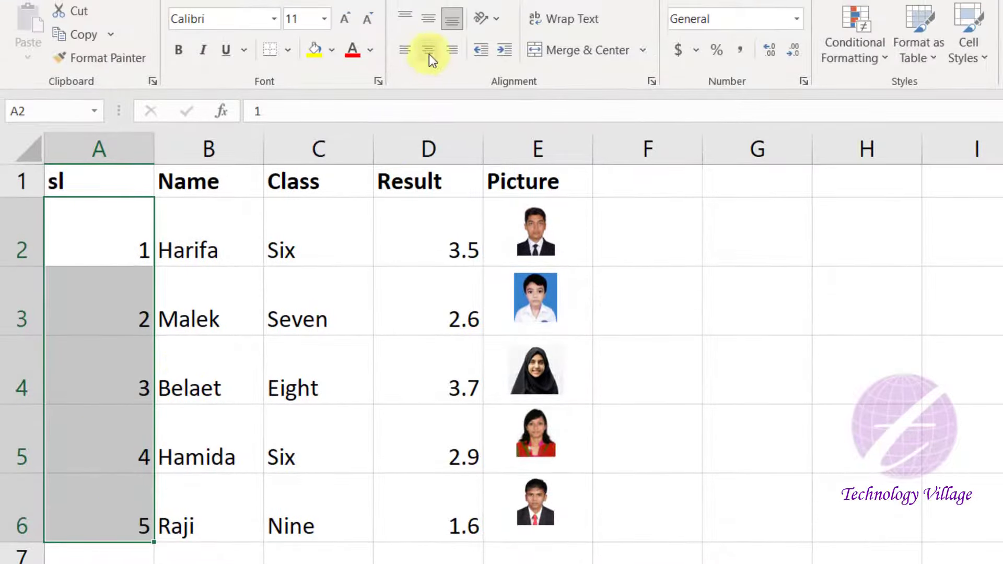
left_click(429, 50)
left_click(429, 20)
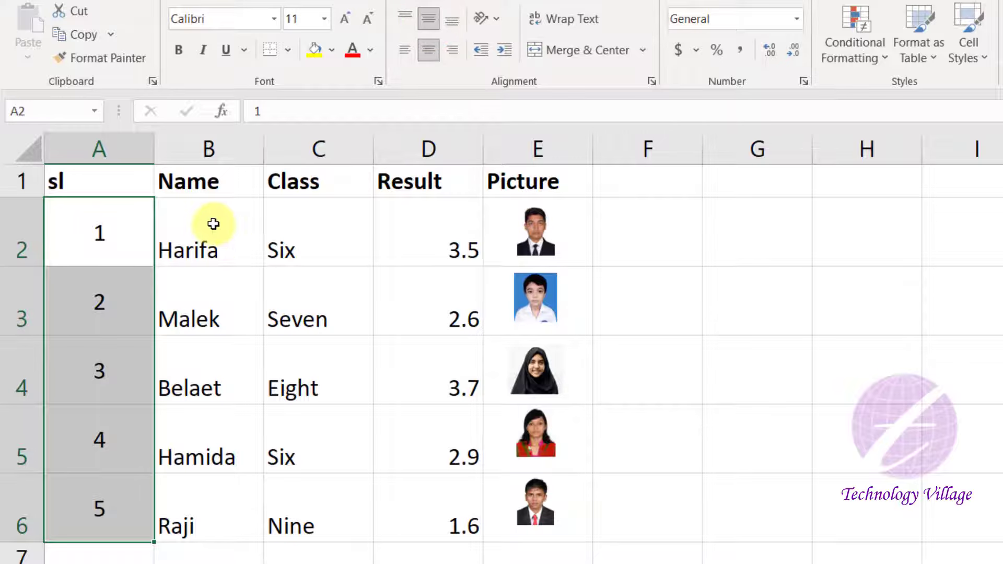
Step: Middle-align the name, class and result entries in B2:D6 vertically
left_click_drag(213, 224, 423, 505)
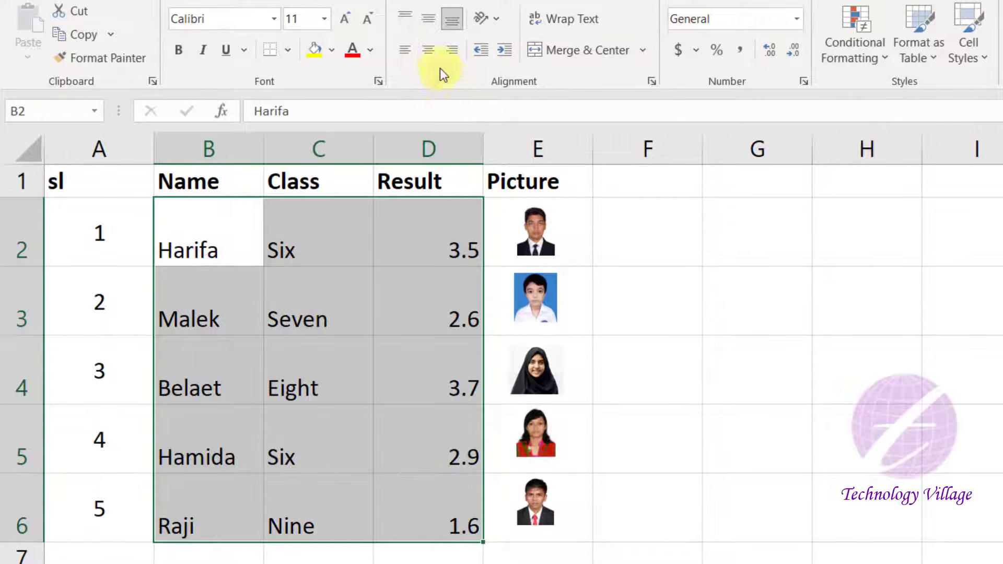
left_click(428, 22)
left_click(291, 247)
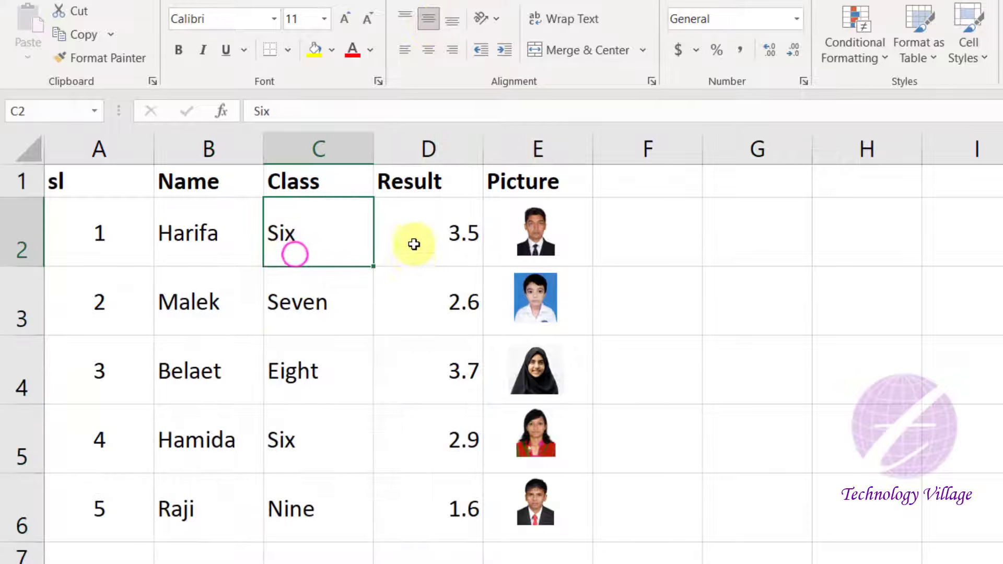
Step: Center the Result values in D2:D6 and the header row A1:E1 horizontally
left_click_drag(429, 225, 450, 485)
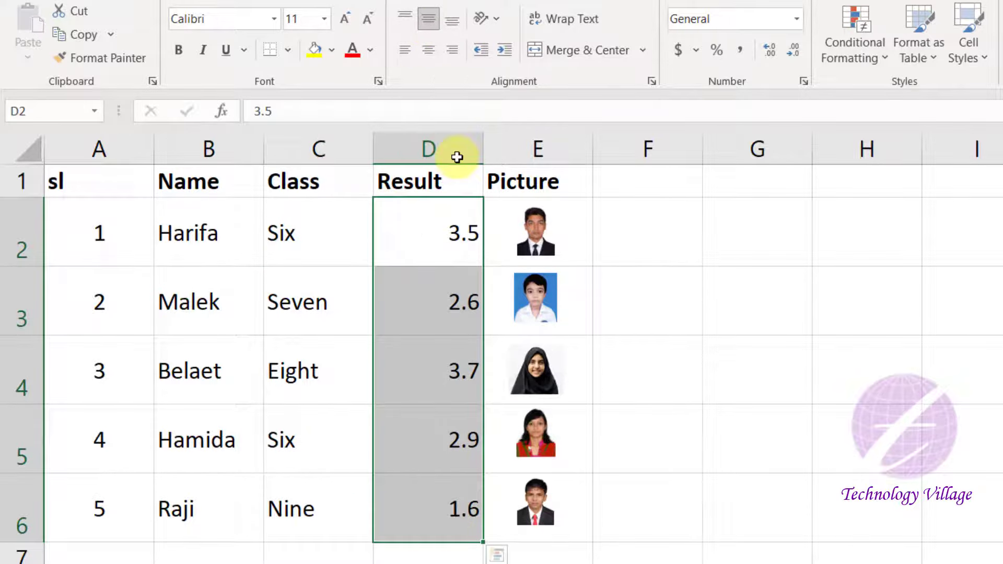
left_click(429, 51)
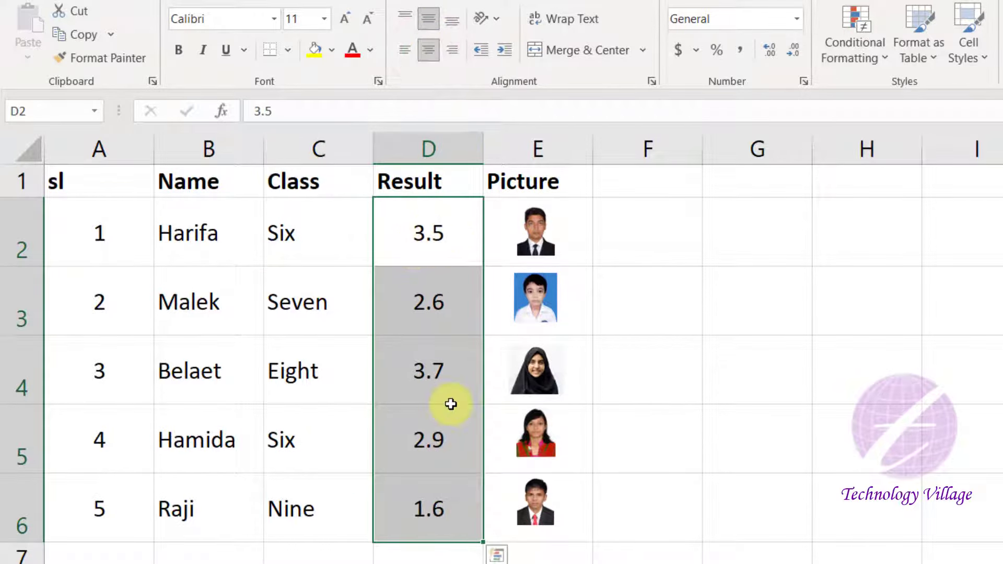
left_click_drag(92, 183, 501, 184)
left_click(428, 51)
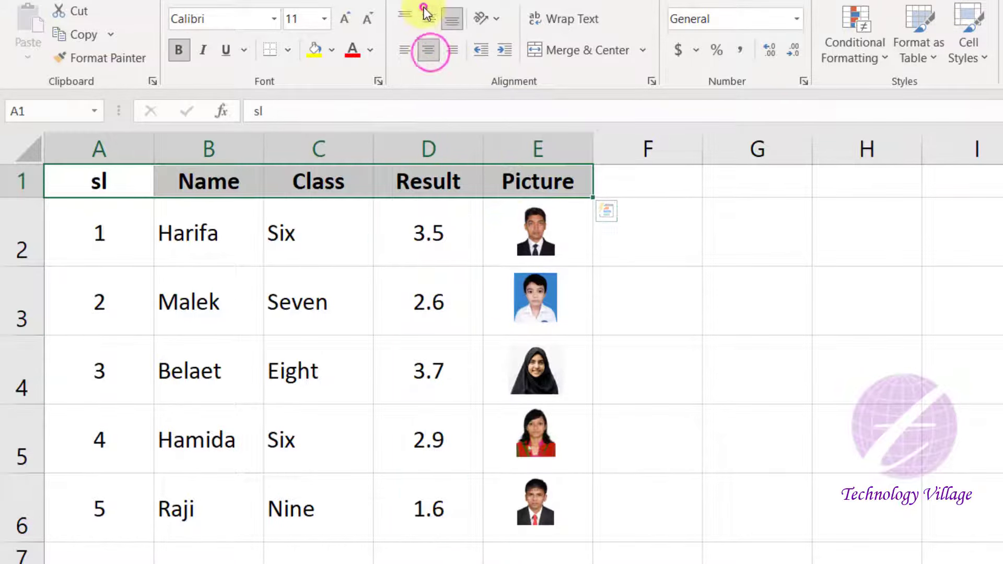
Step: Apply All Borders to the whole table A1:E6
left_click(112, 180)
left_click_drag(127, 201, 538, 499)
left_click(288, 50)
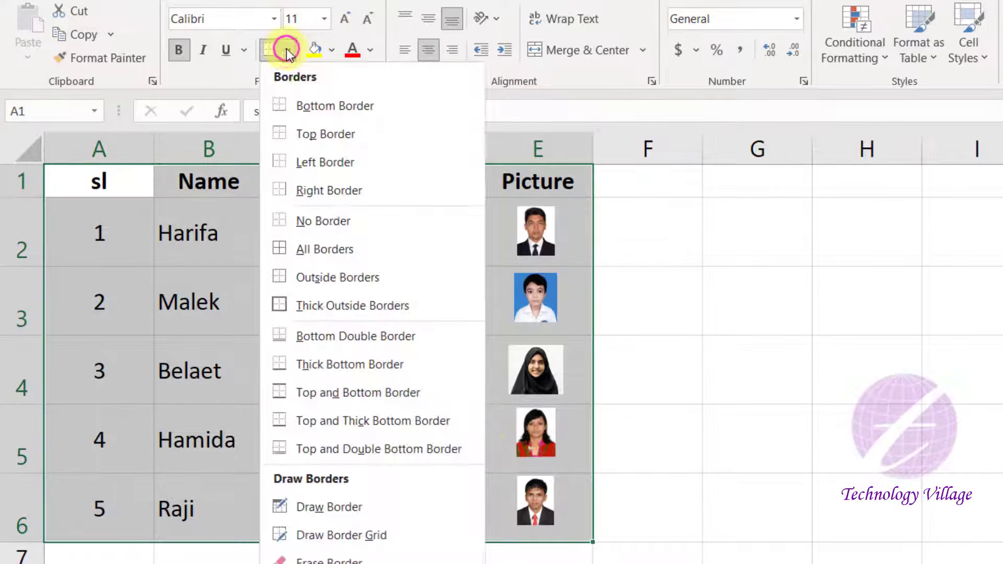
left_click(311, 252)
left_click(406, 316)
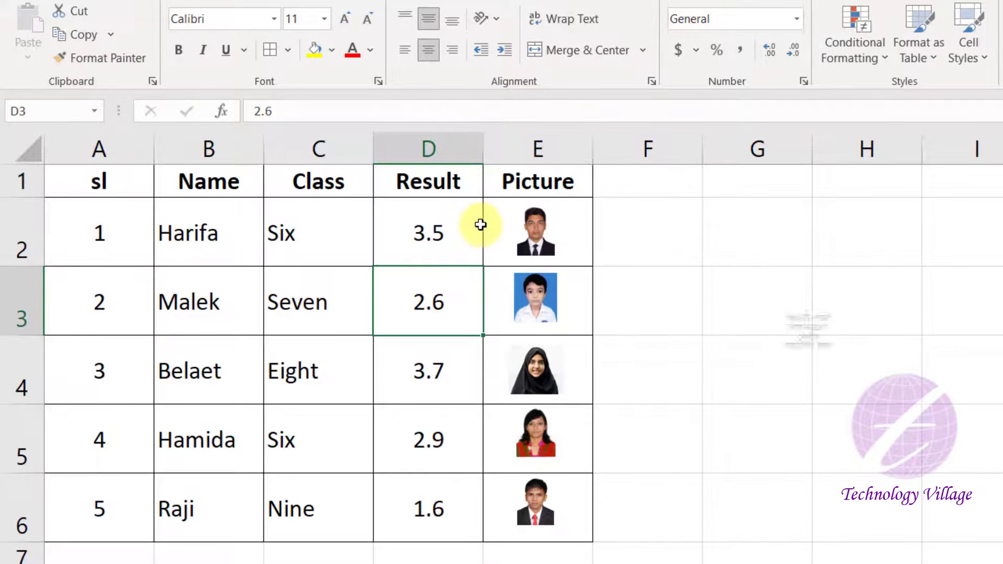
Step: Widen the Result column, narrow it again, and insert a blank column before the Picture column
left_click_drag(479, 146, 515, 145)
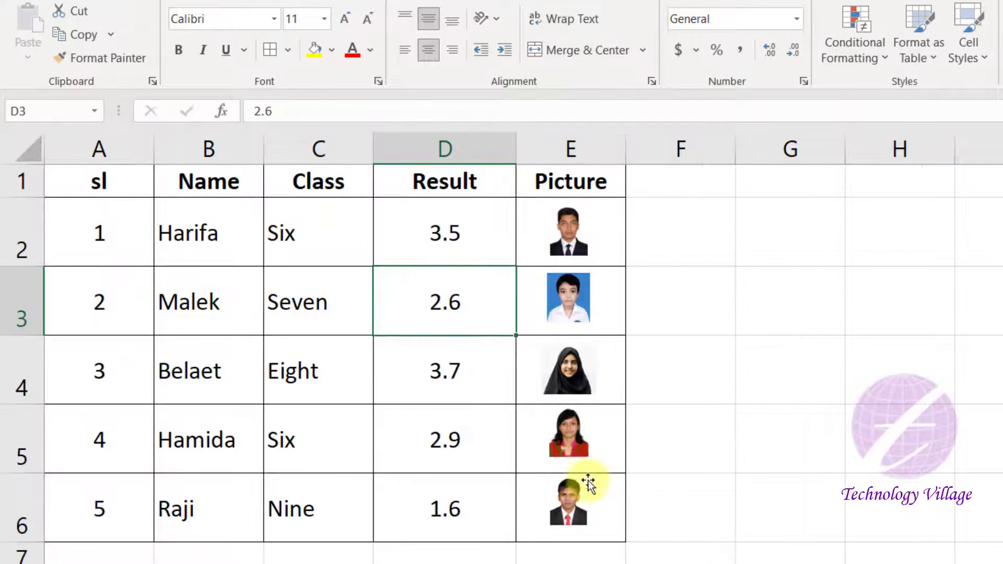
left_click_drag(516, 146, 475, 147)
right_click(529, 150)
left_click(542, 315)
left_click(523, 219)
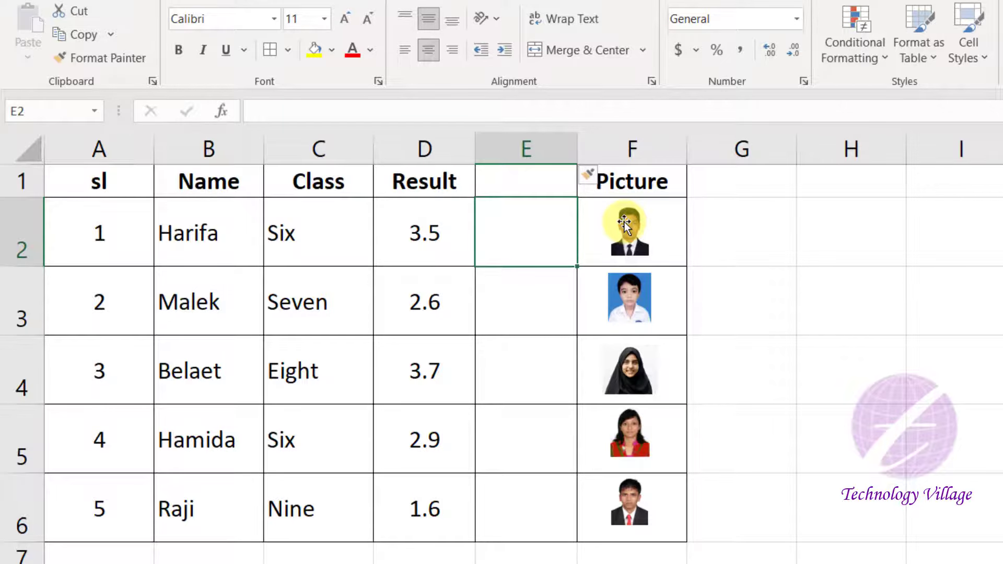
Step: Try widening column F and increasing the height of row 2, undoing each change
left_click_drag(682, 149, 708, 150)
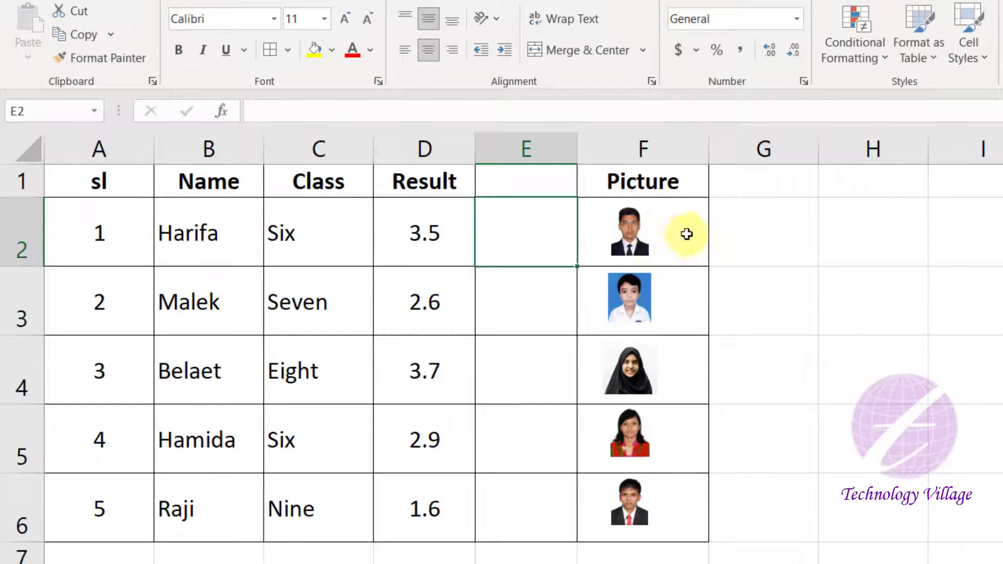
key("ctrl+z")
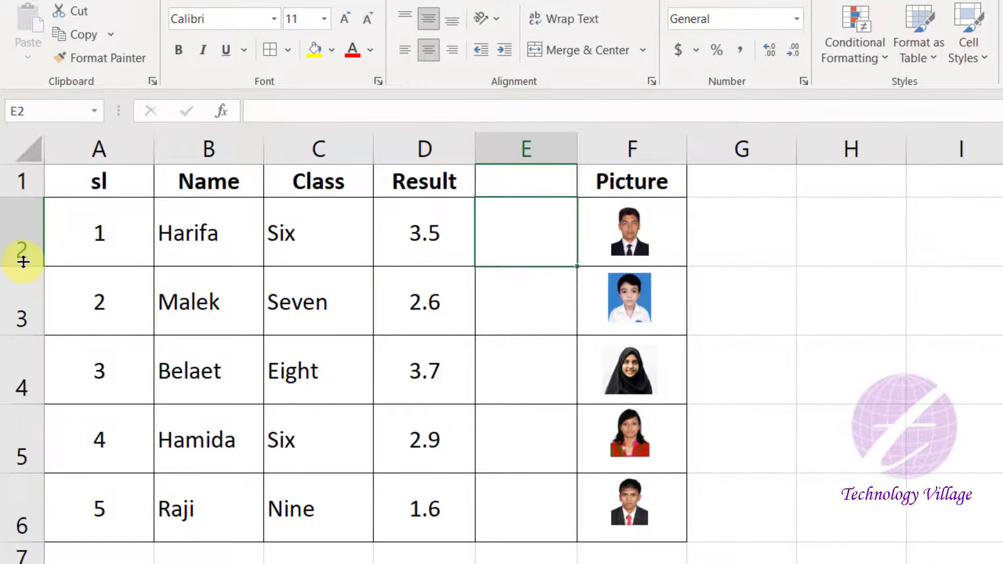
left_click_drag(23, 261, 24, 300)
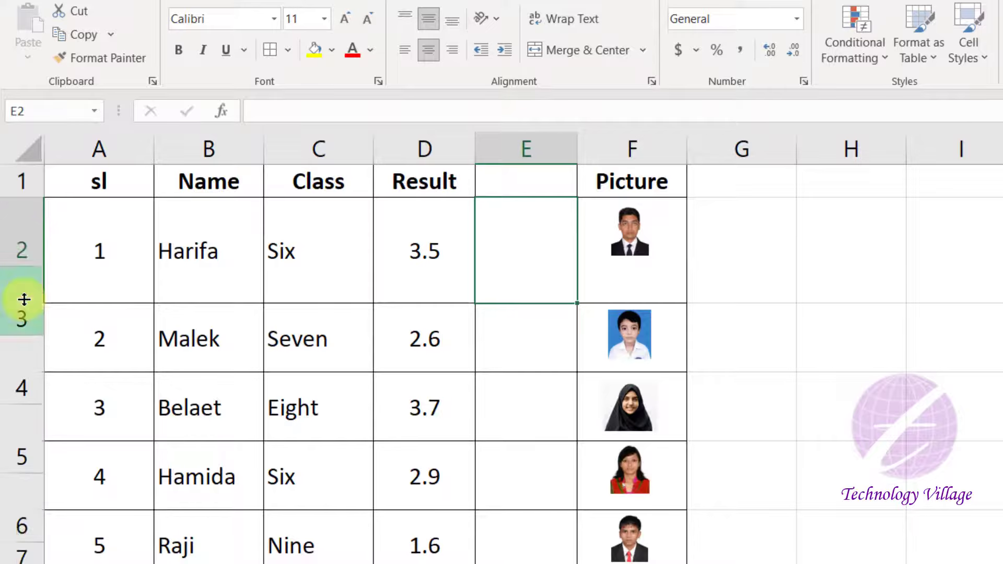
key("ctrl+z")
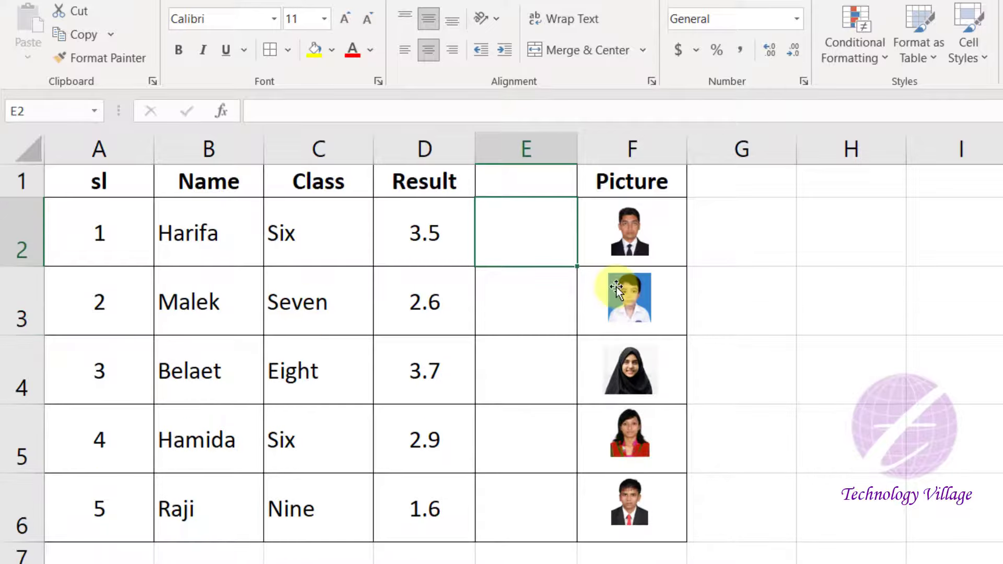
Step: Select all five pictures in column F and set their Format Picture properties to Move and size with cells
left_click(630, 235)
left_click(630, 298, "ctrl")
left_click(630, 371, "ctrl")
left_click(630, 434, "ctrl")
left_click(631, 502, "ctrl")
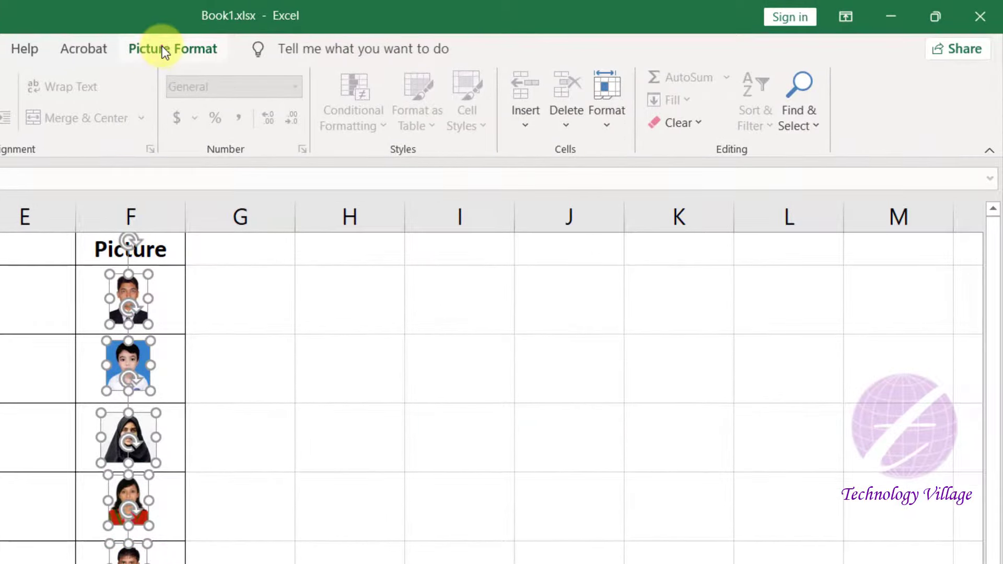
left_click(162, 48)
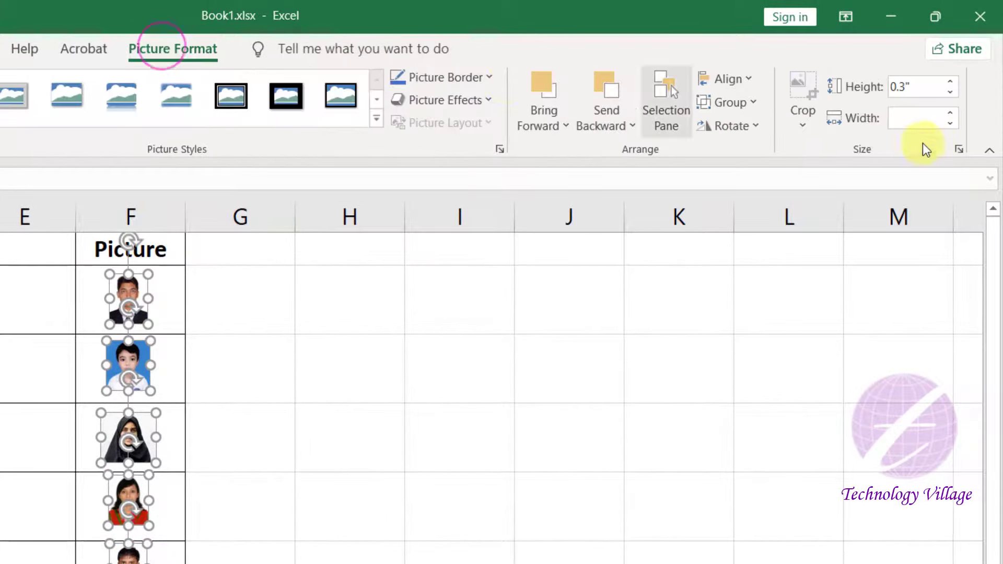
left_click(961, 151)
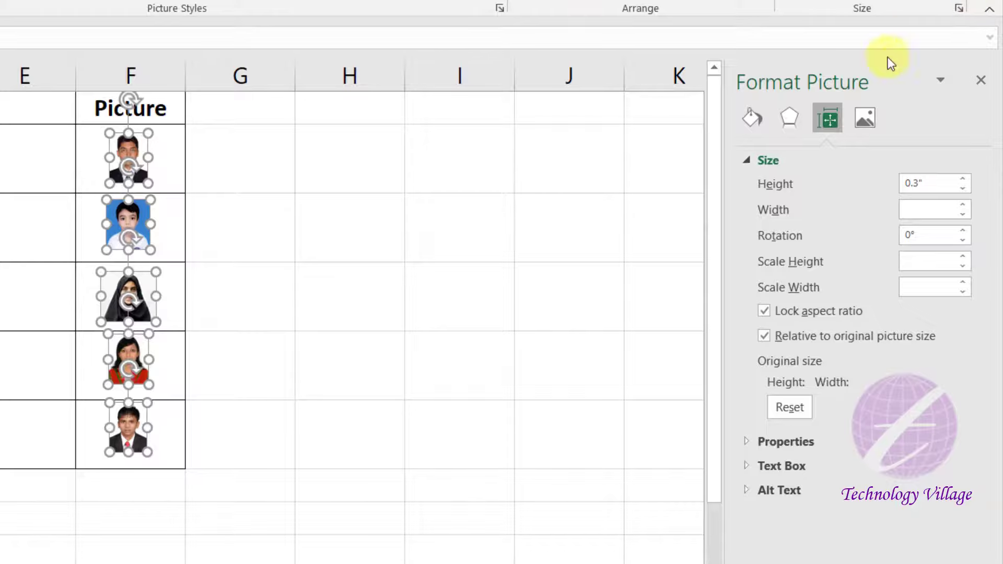
left_click(745, 444)
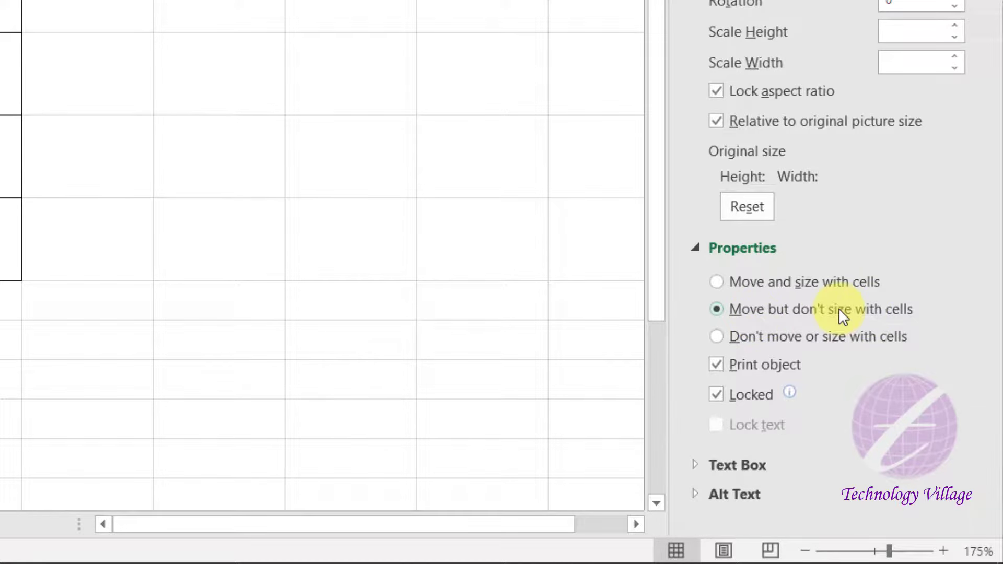
left_click(752, 281)
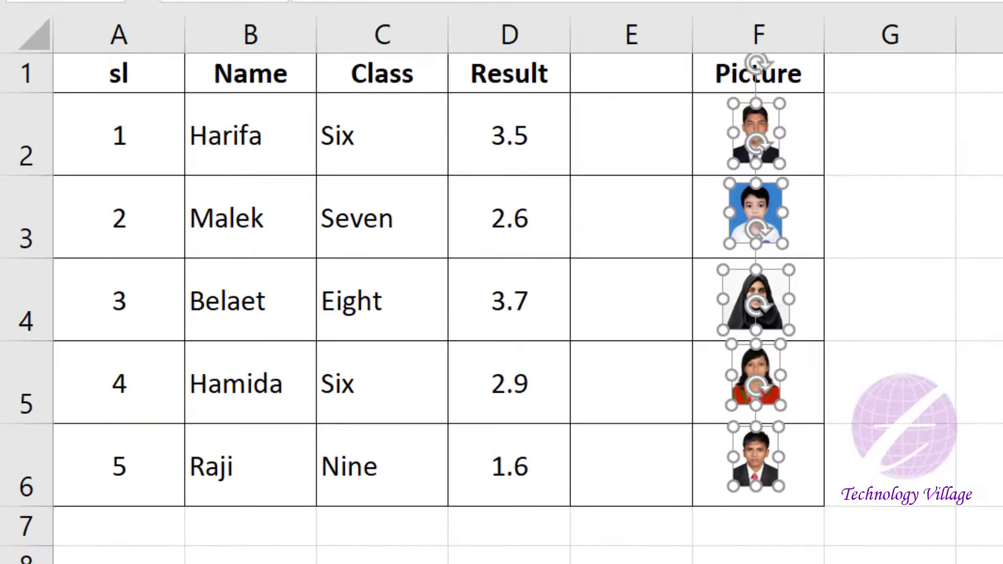
Step: Deselect the pictures, then test their resizing by narrowing columns F and E and widening column F again
left_click(862, 118)
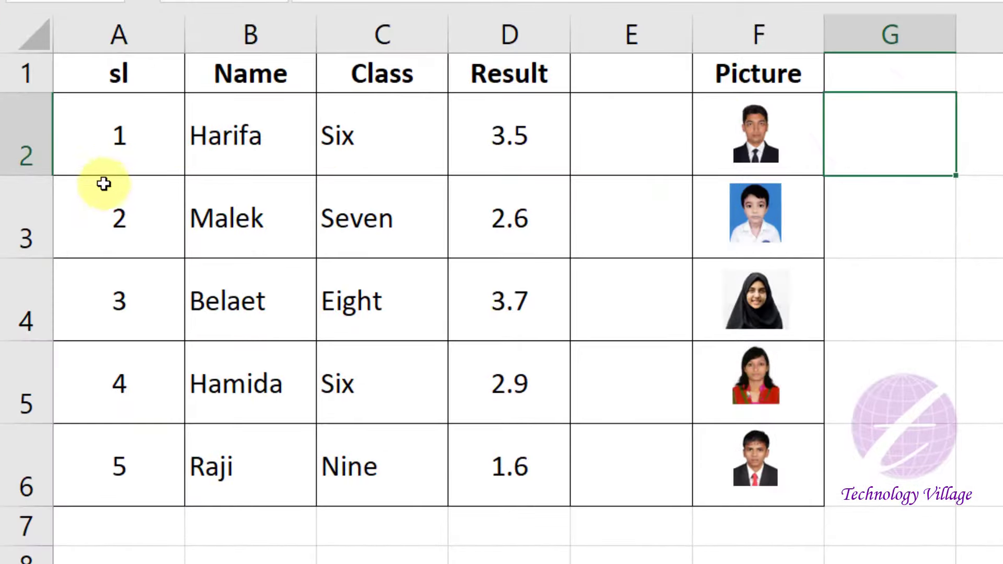
left_click_drag(821, 30, 766, 38)
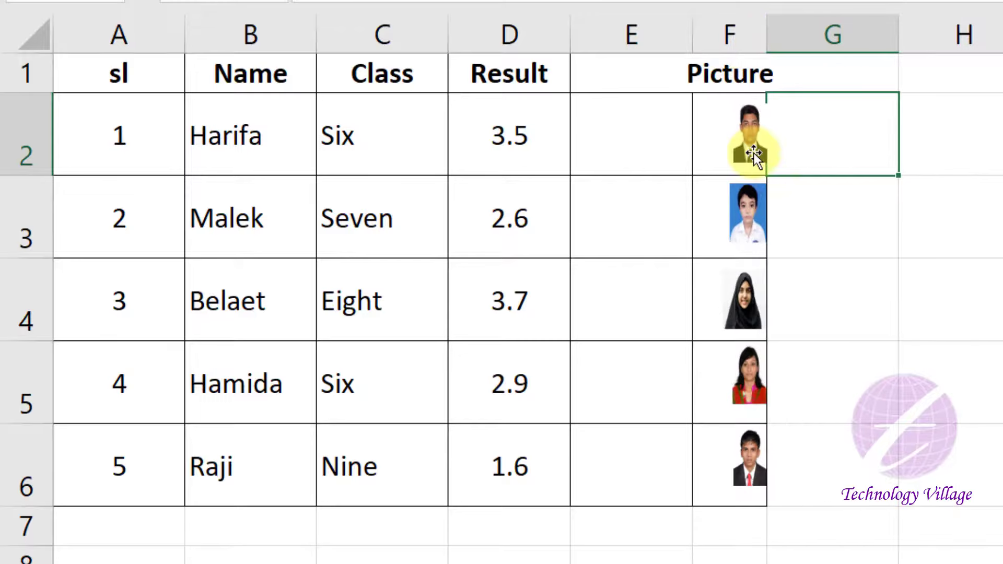
left_click_drag(692, 34, 648, 39)
left_click_drag(721, 27, 770, 29)
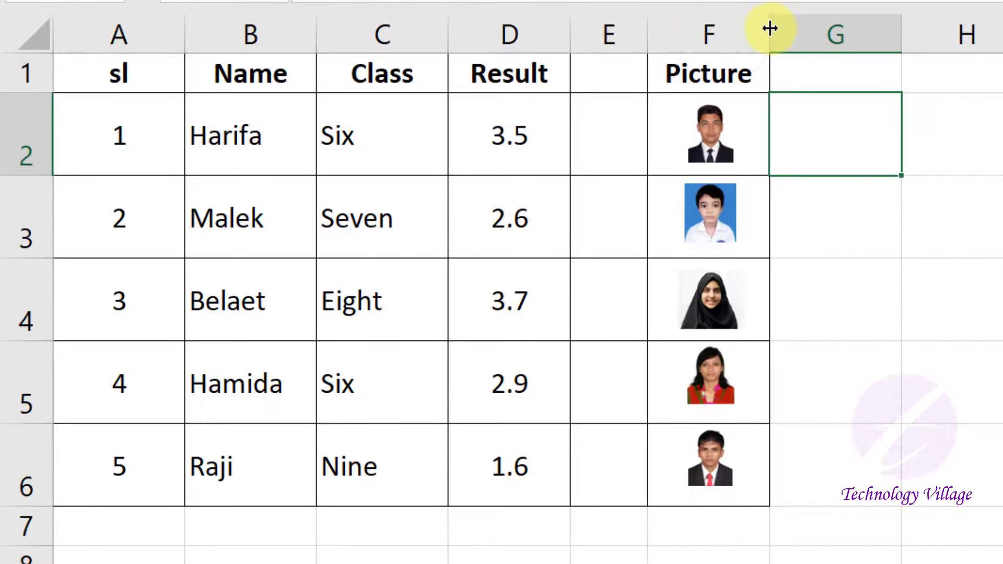